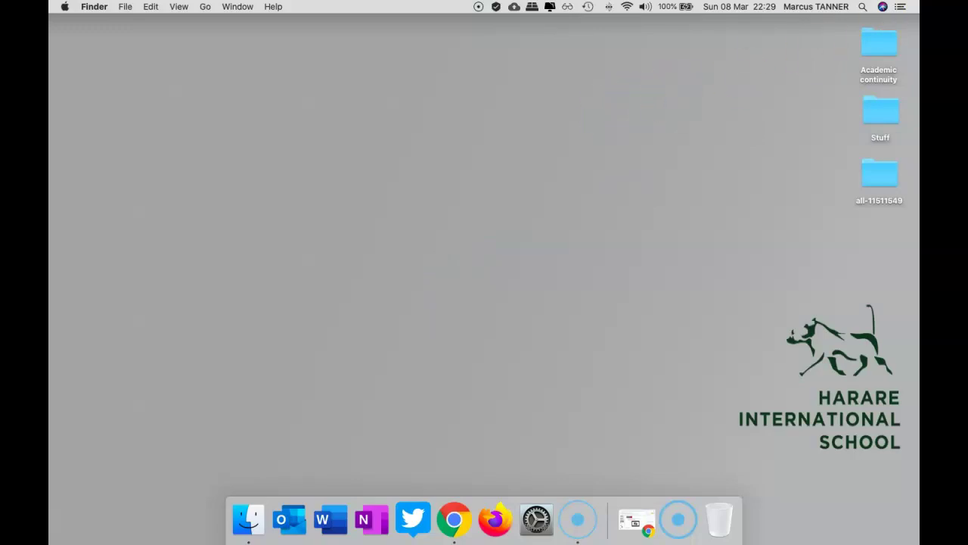
# - Search the Mac for "quick" and open QuickTime Player
pyautogui.click(862, 6)
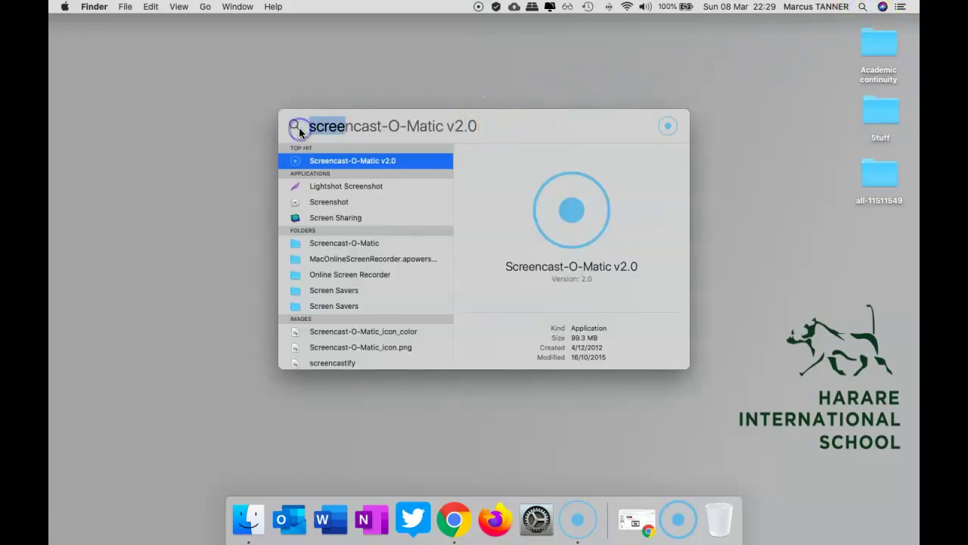
pyautogui.write('quick')
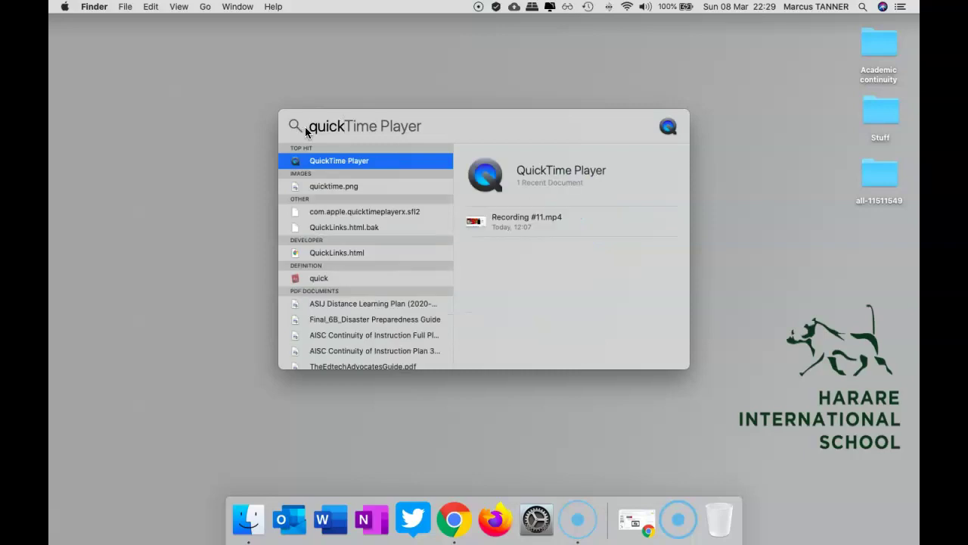
pyautogui.click(299, 161)
pyautogui.click(337, 161)
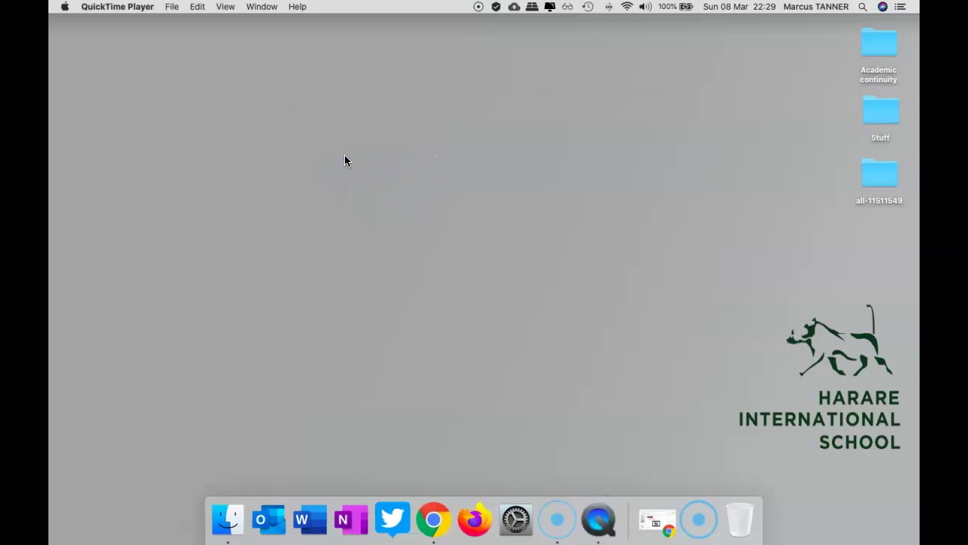
# - Create a new movie recording, check its camera, microphone and quality options, and move its window up below the menu bar
pyautogui.click(172, 7)
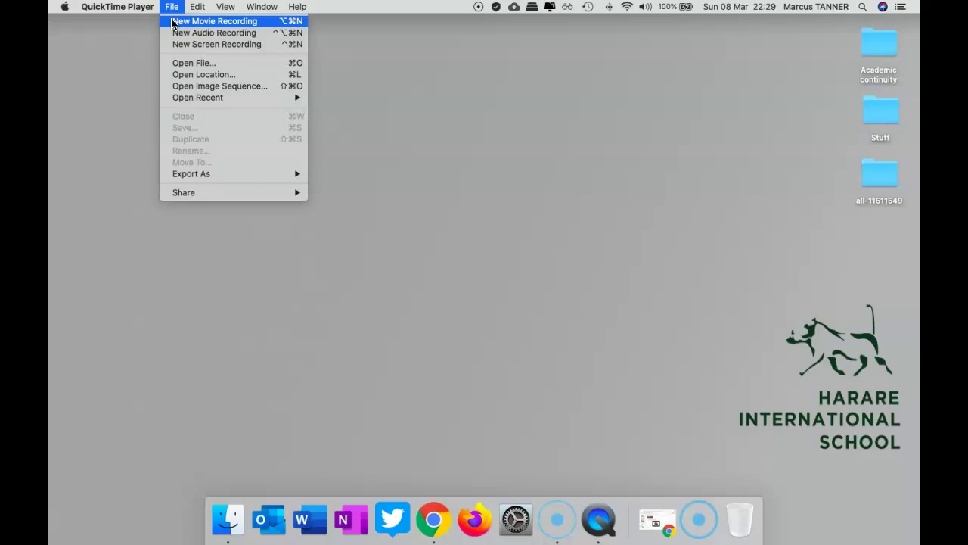
pyautogui.click(174, 23)
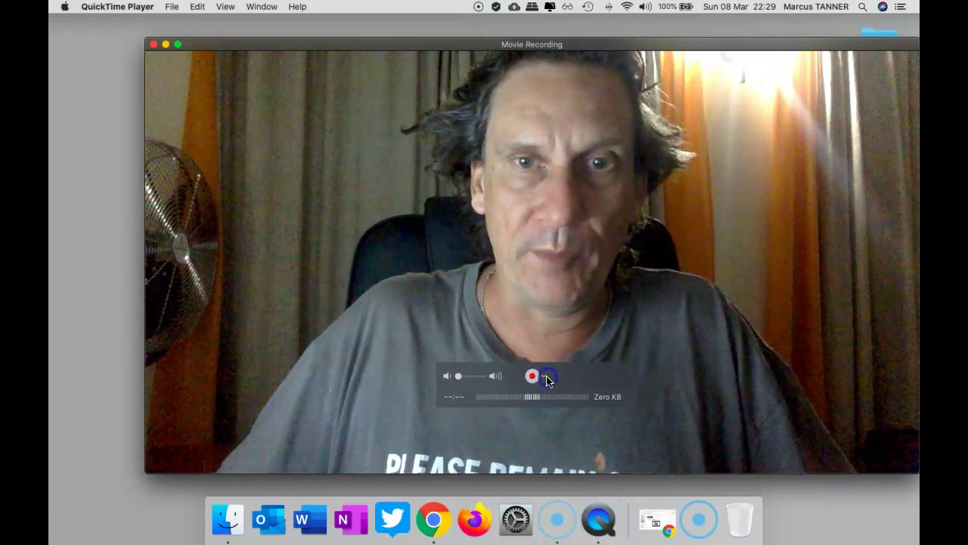
pyautogui.click(548, 379)
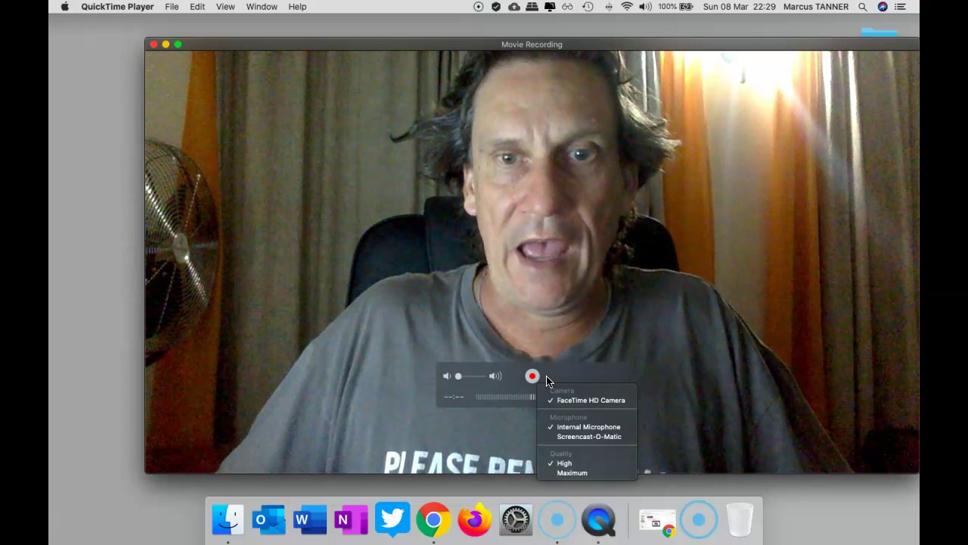
pyautogui.click(520, 373)
pyautogui.moveTo(521, 373); pyautogui.dragTo(417, 261)
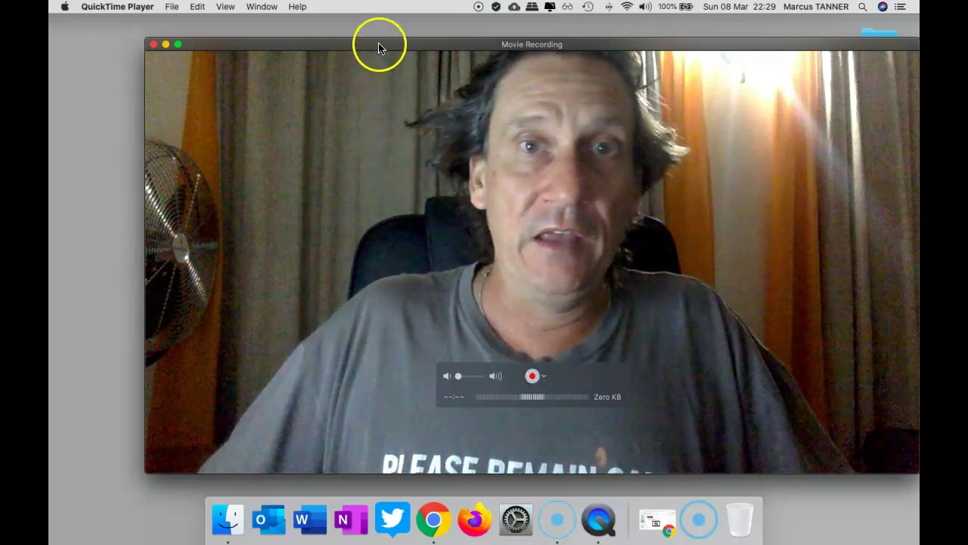
pyautogui.moveTo(380, 47); pyautogui.dragTo(339, 21)
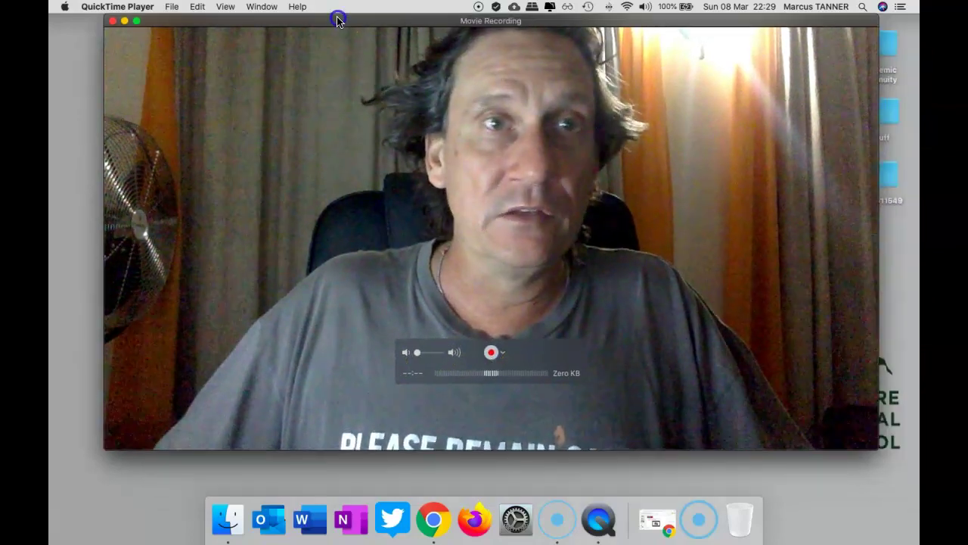
# - Choose High quality for the movie recording and record a clip of about three seconds
pyautogui.click(503, 356)
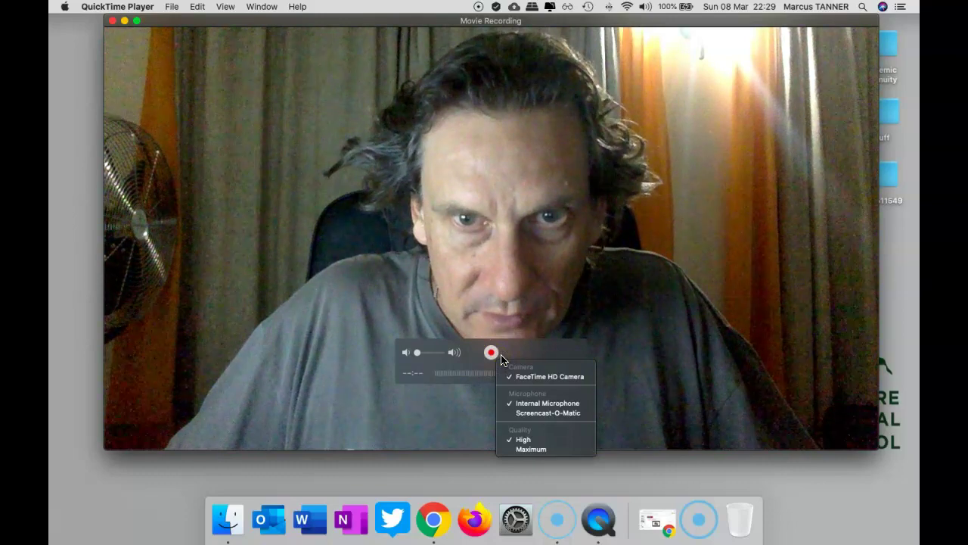
pyautogui.click(530, 441)
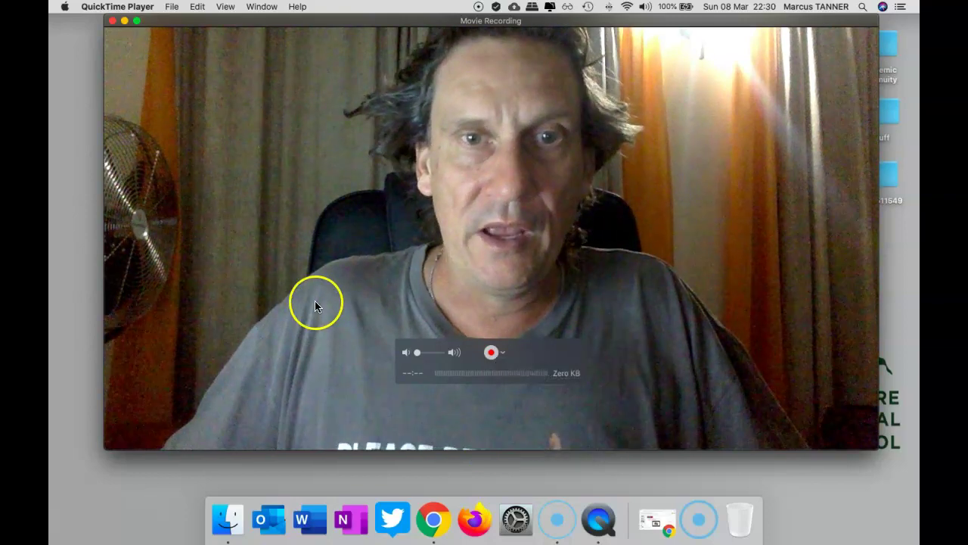
pyautogui.click(492, 354)
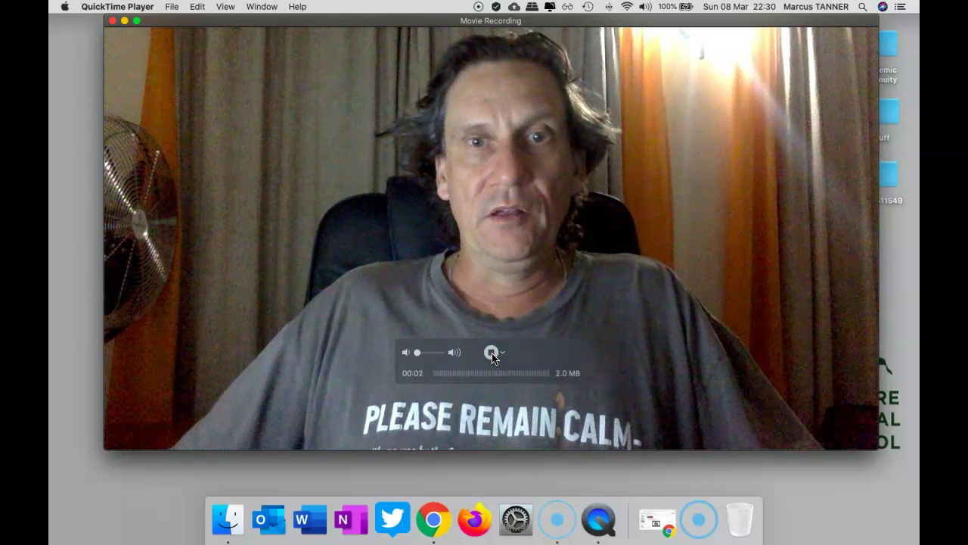
pyautogui.click(492, 354)
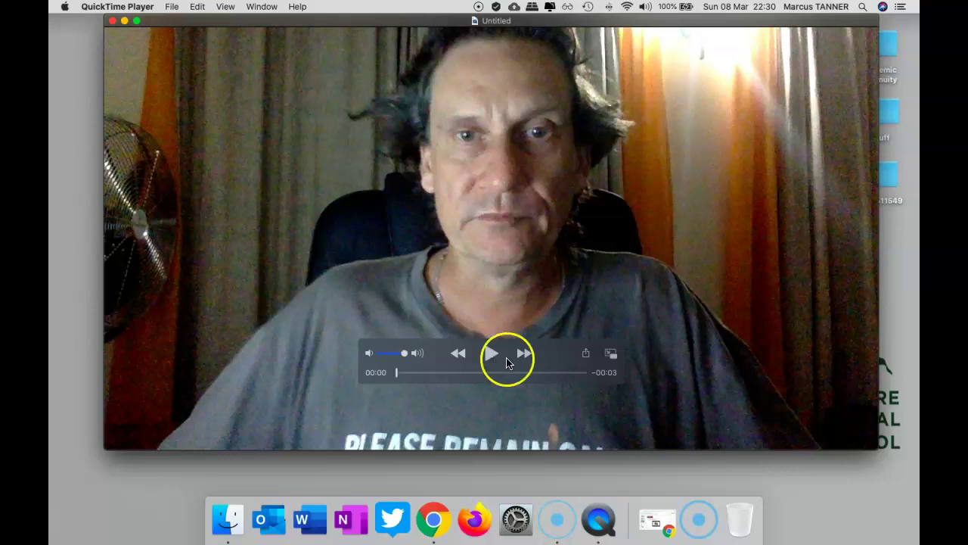
# - View the additional sharing extensions available for the recorded clip, and close the Extensions preferences
pyautogui.click(587, 355)
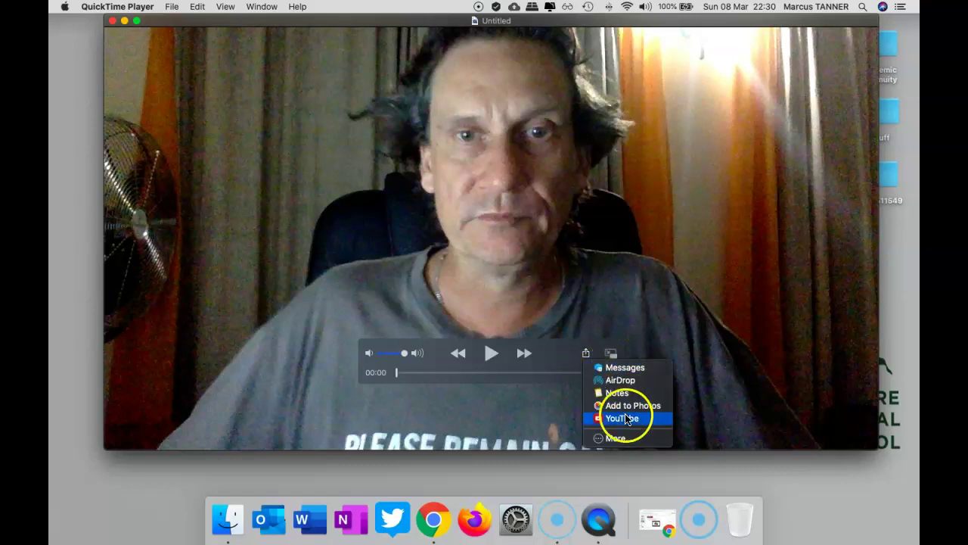
pyautogui.click(636, 438)
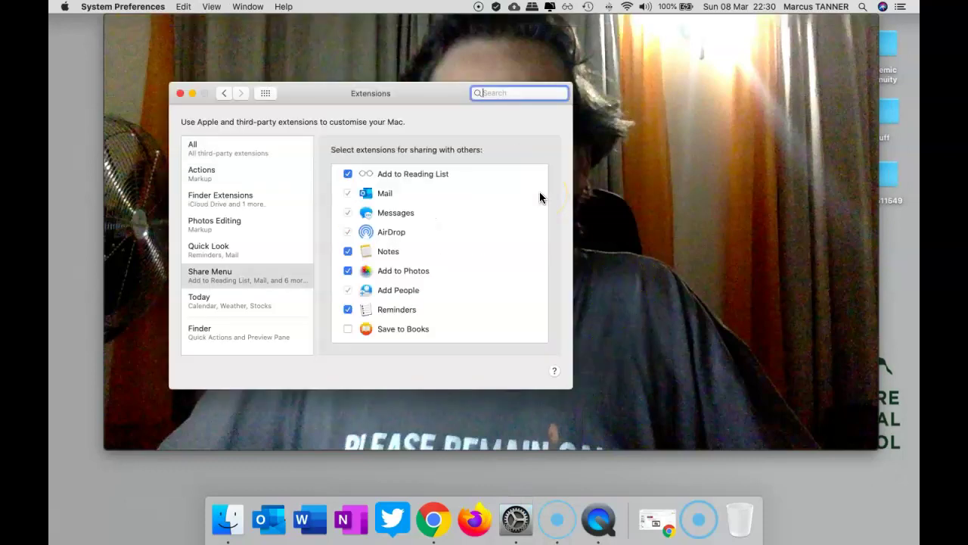
pyautogui.click(180, 93)
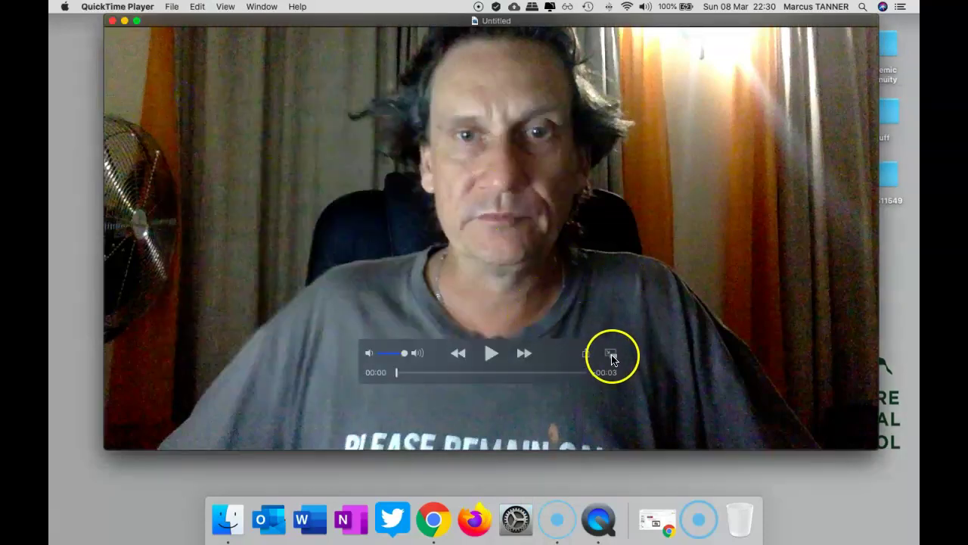
# - Display the recorded clip as picture in picture and return it to its normal window
pyautogui.click(611, 354)
pyautogui.moveTo(751, 62)
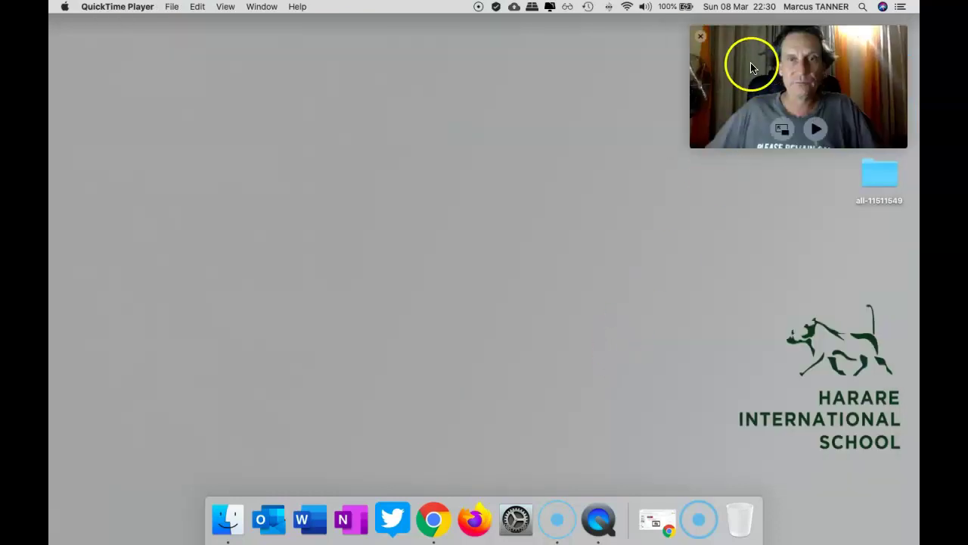
pyautogui.click(704, 39)
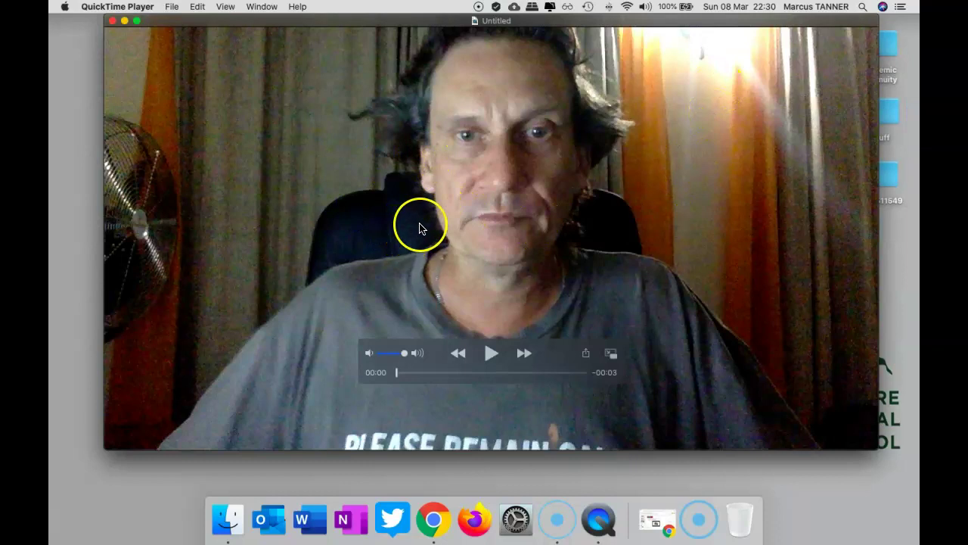
# - Save the recorded clip to the Desktop under the name Test and close its window
pyautogui.click(169, 8)
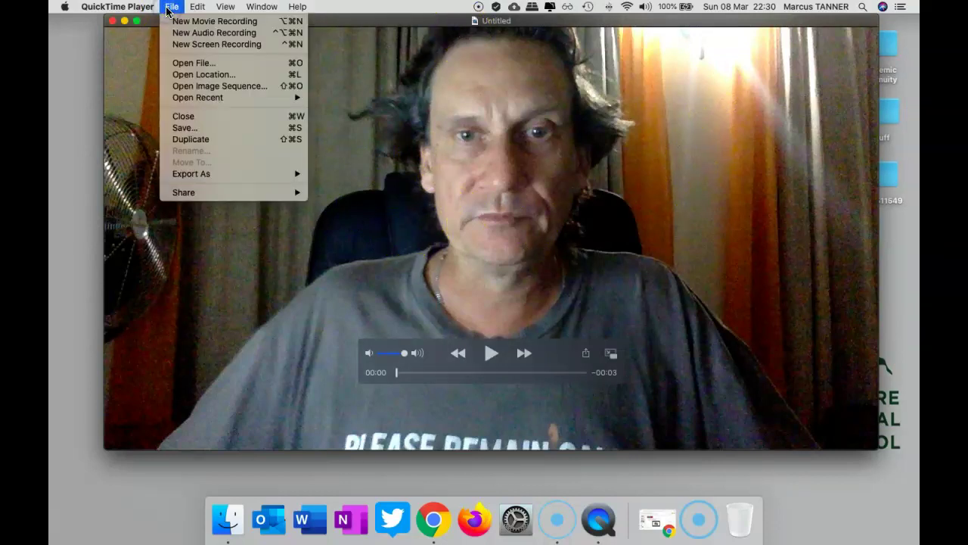
pyautogui.click(184, 128)
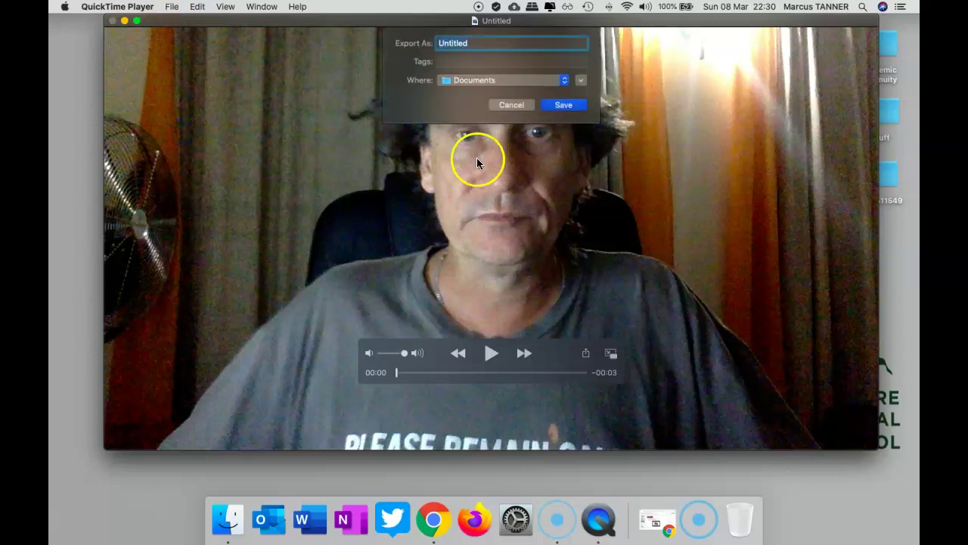
pyautogui.click(582, 85)
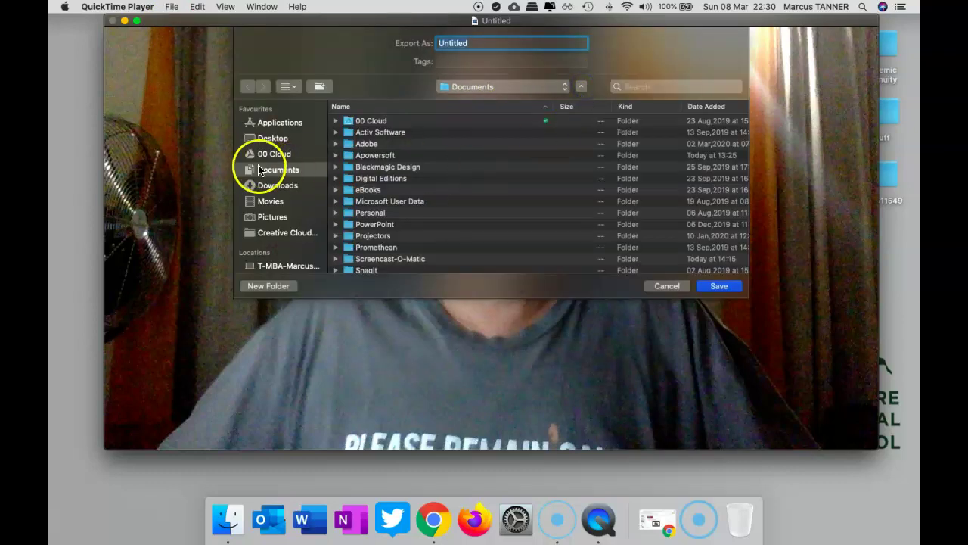
pyautogui.click(271, 140)
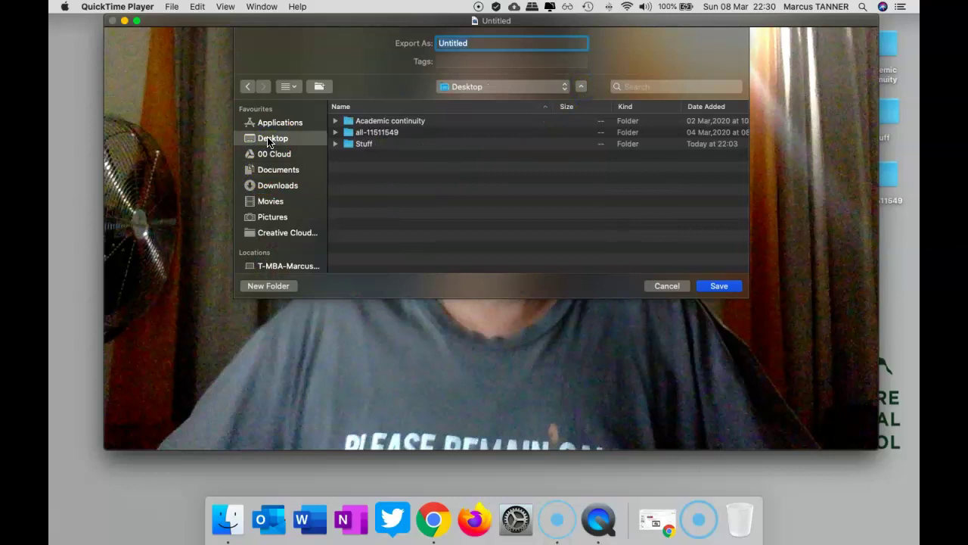
pyautogui.click(271, 139)
pyautogui.click(453, 72)
pyautogui.write('Test')
pyautogui.click(482, 198)
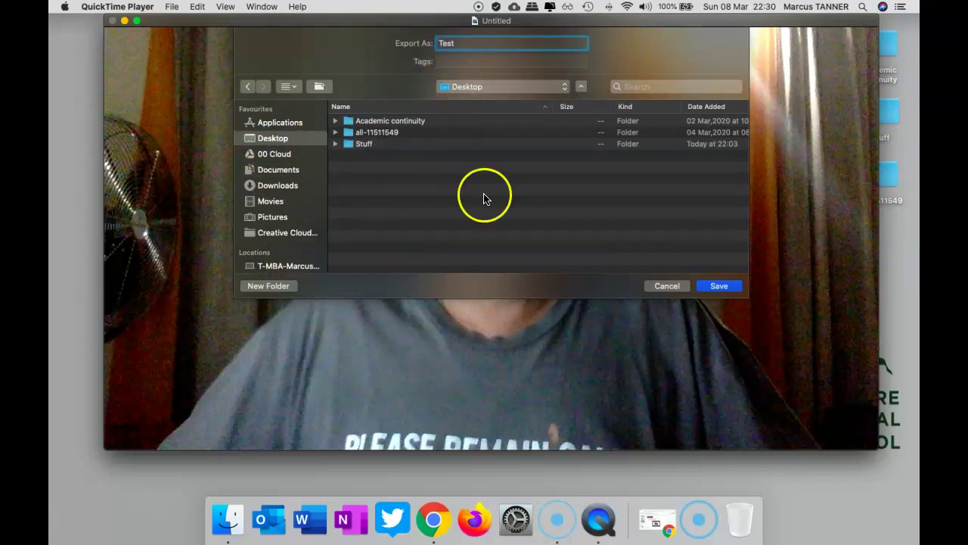
pyautogui.click(720, 286)
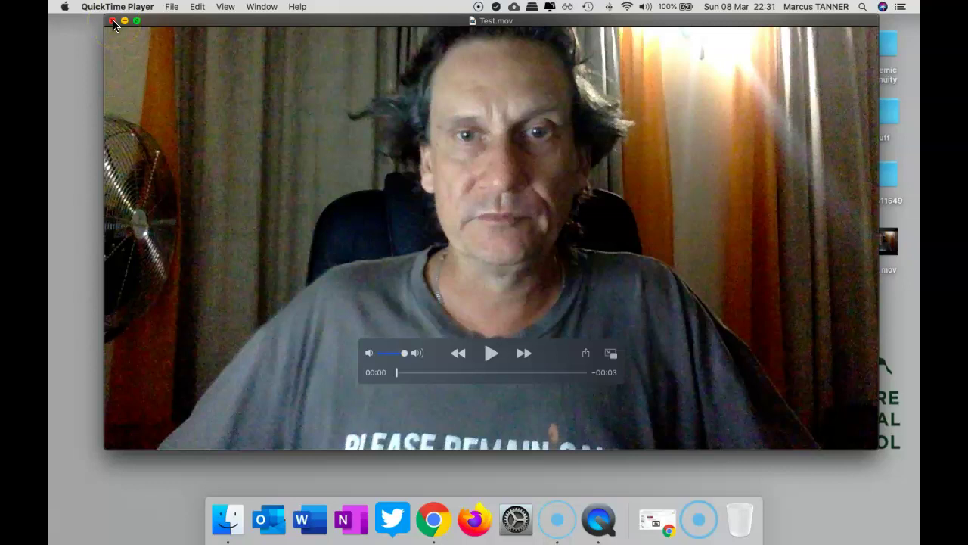
pyautogui.click(112, 21)
# - Check the file size of Test.mov on the desktop in its file information, and close the information window
pyautogui.click(462, 249)
pyautogui.click(867, 256)
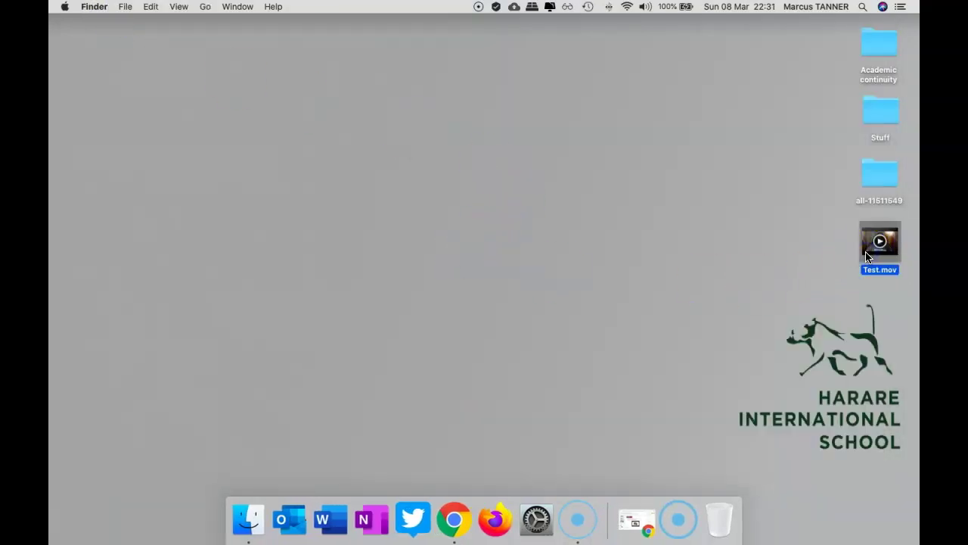
pyautogui.press('super+i')
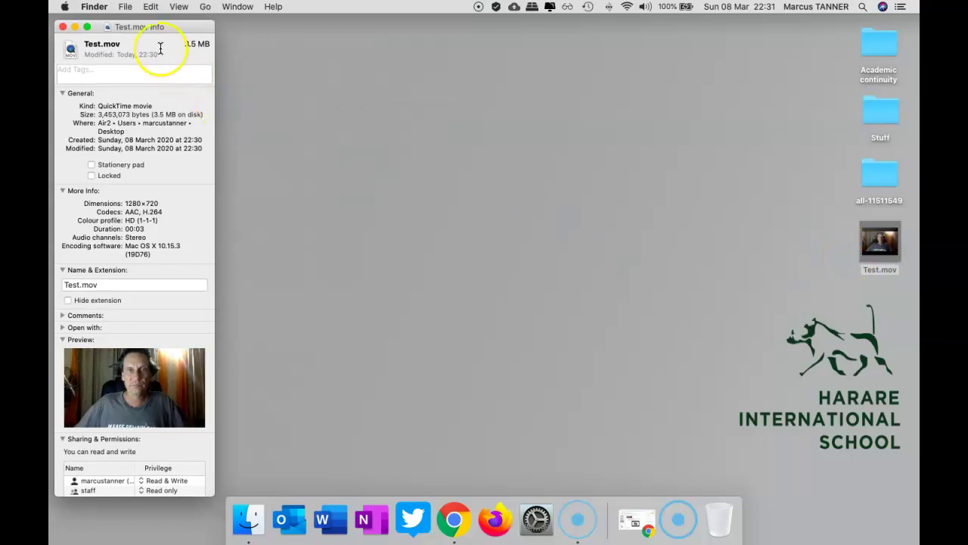
pyautogui.moveTo(184, 43); pyautogui.dragTo(223, 42)
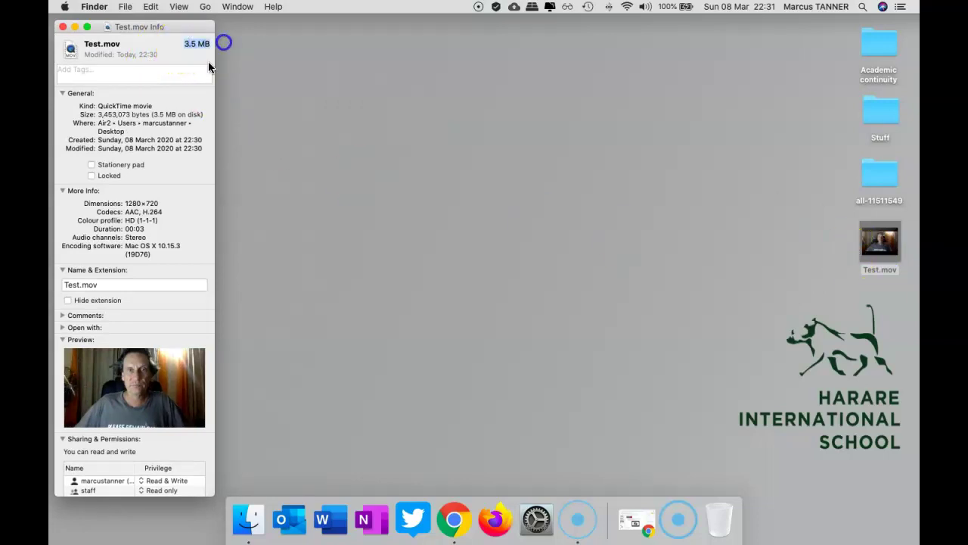
pyautogui.click(63, 27)
pyautogui.click(257, 126)
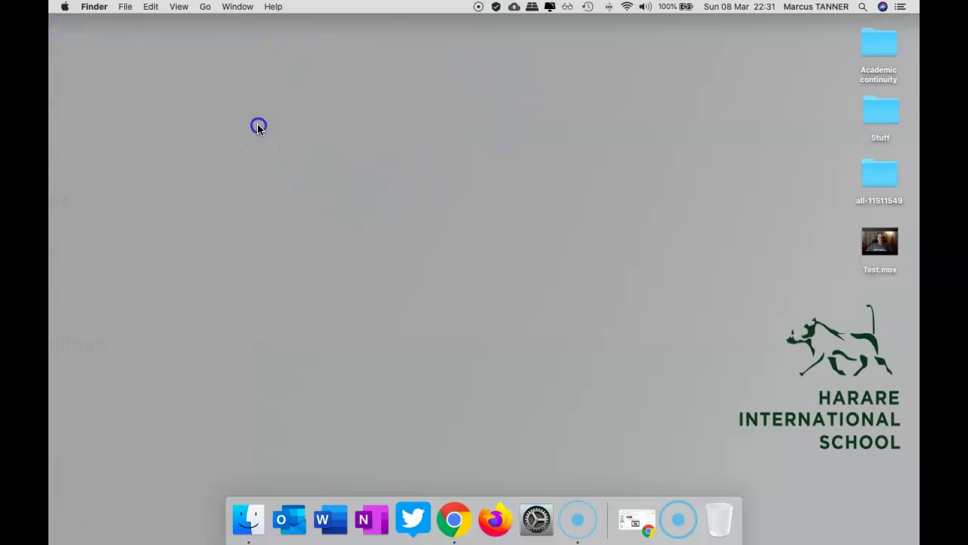
# - Reopen QuickTime Player and create a new screen recording
pyautogui.press('super+space')
pyautogui.write('quic')
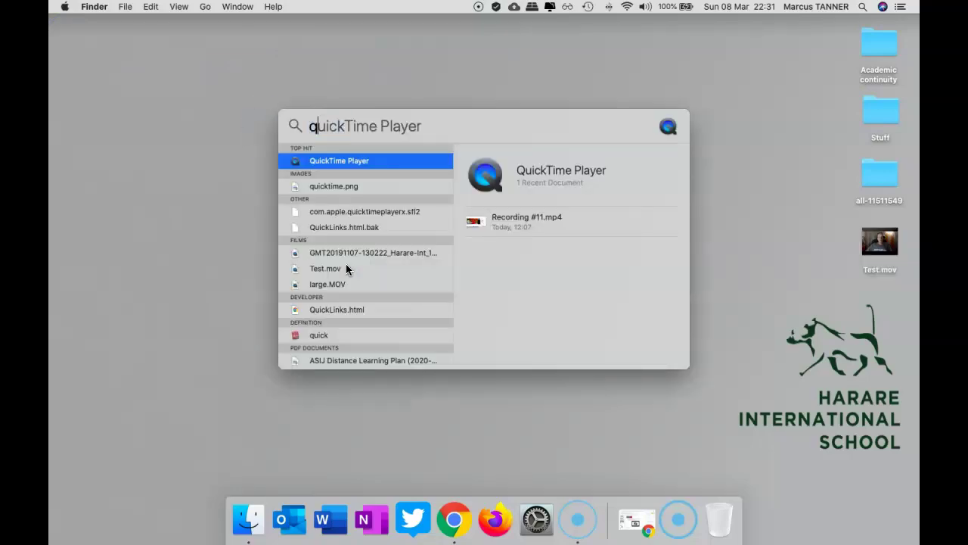
pyautogui.click(296, 161)
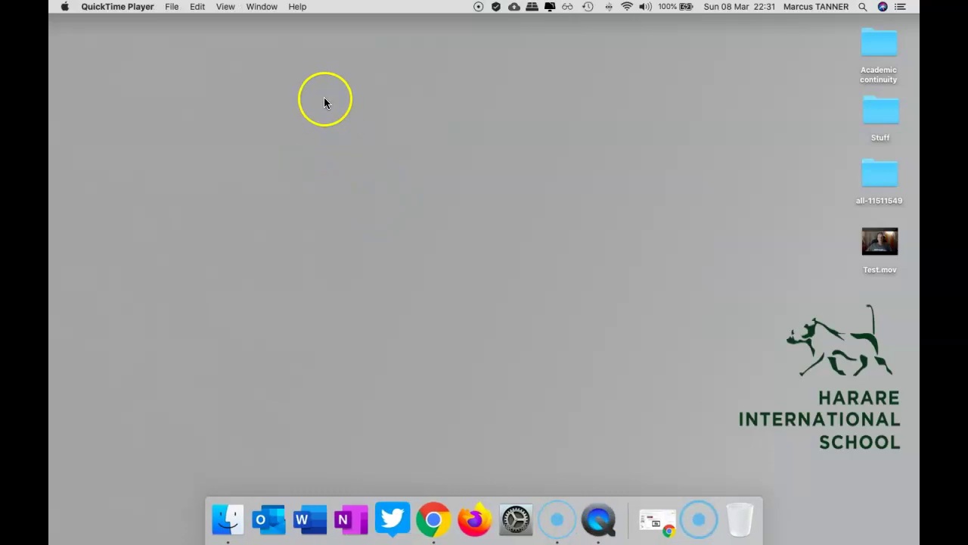
pyautogui.click(172, 8)
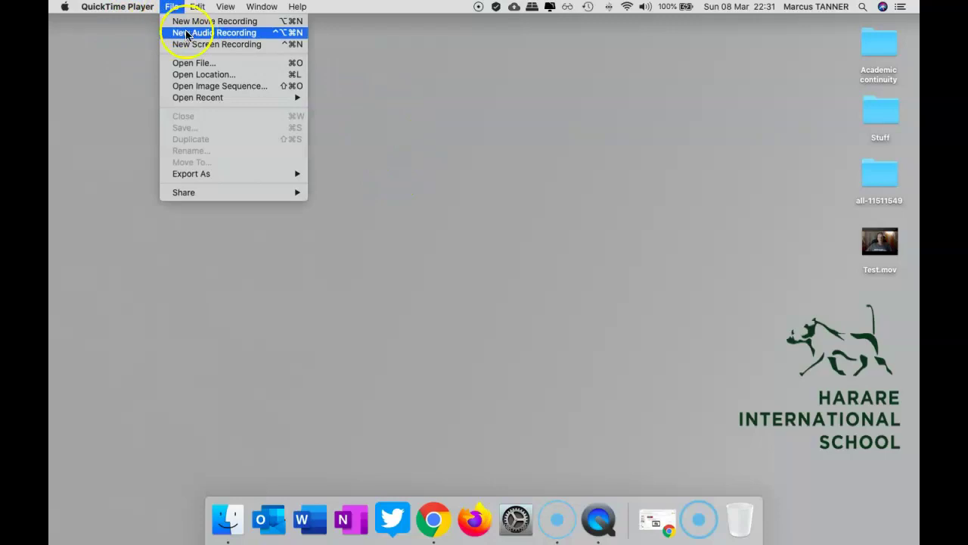
pyautogui.click(228, 46)
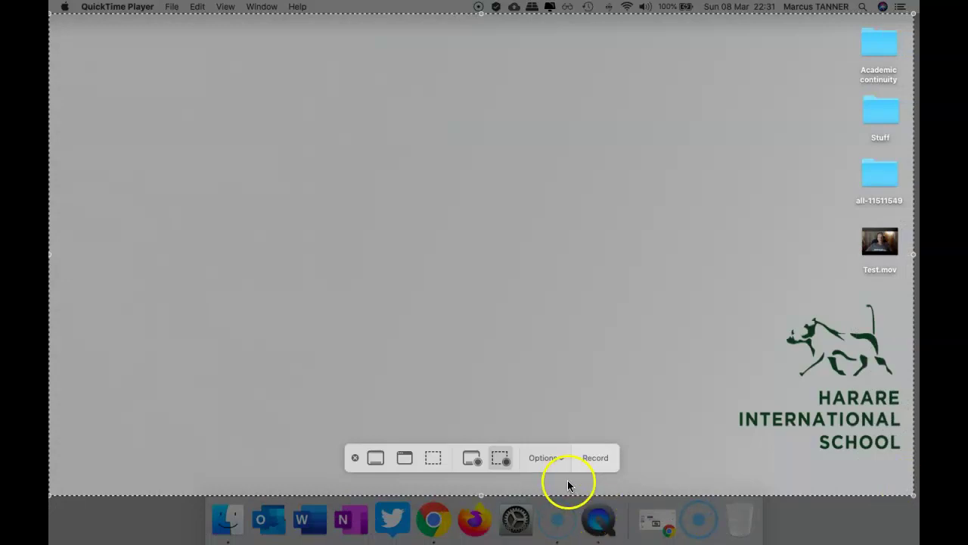
# - Configure the screen recording to save to the Desktop and use the Built-in Microphone
pyautogui.click(561, 460)
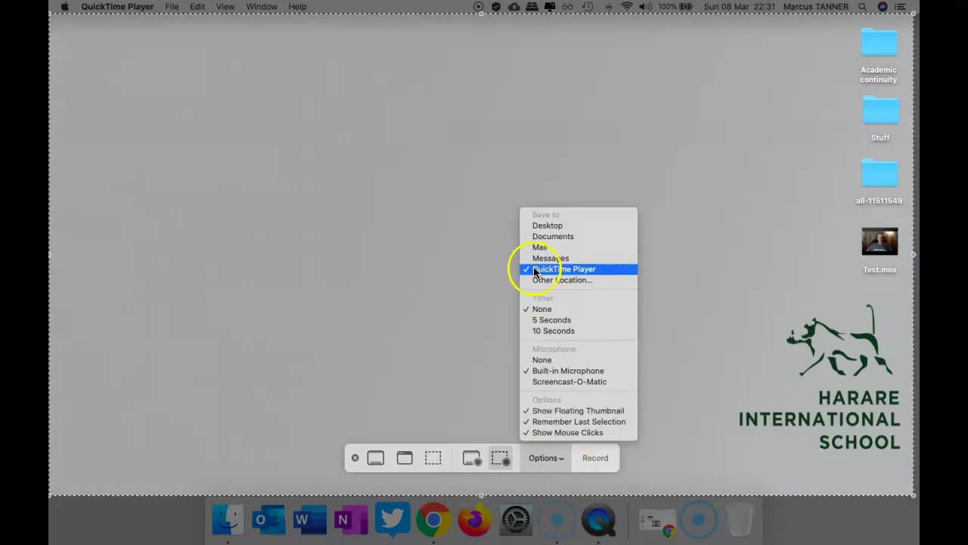
pyautogui.click(545, 232)
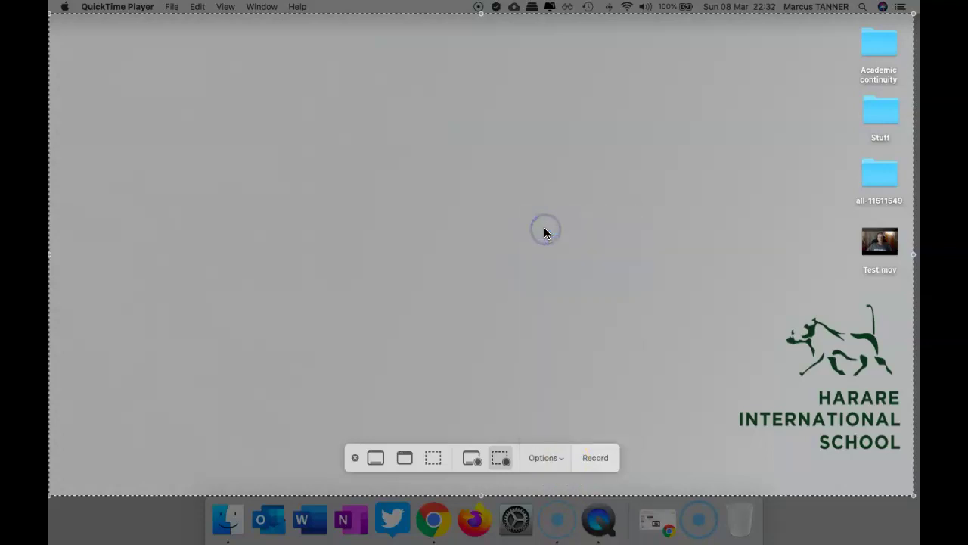
pyautogui.click(562, 458)
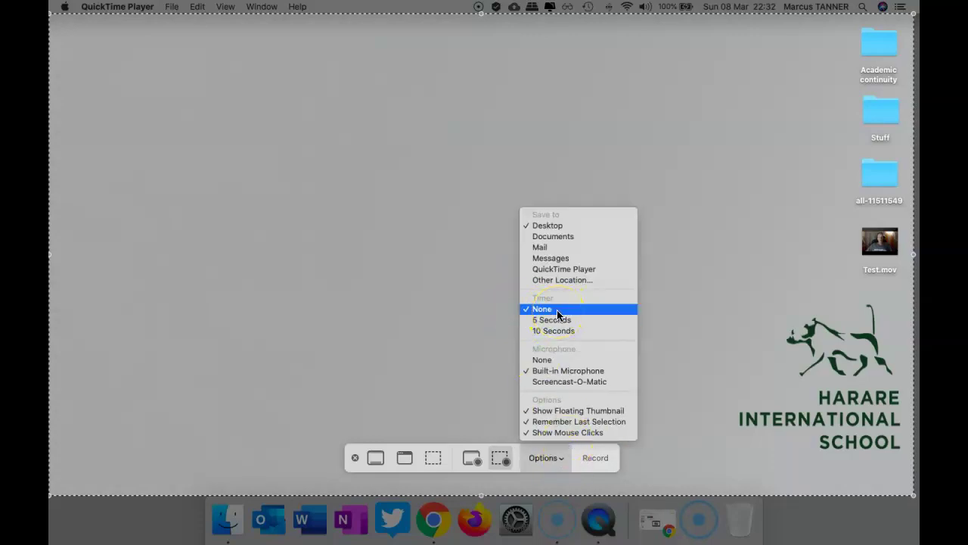
pyautogui.click(564, 373)
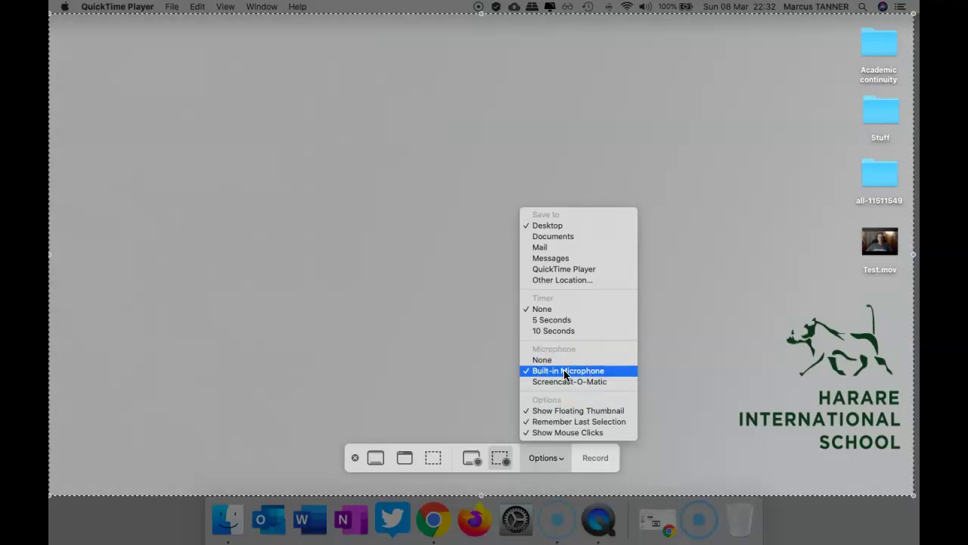
# - Close the recording options and record a short screen clip of the selected area
pyautogui.click(564, 432)
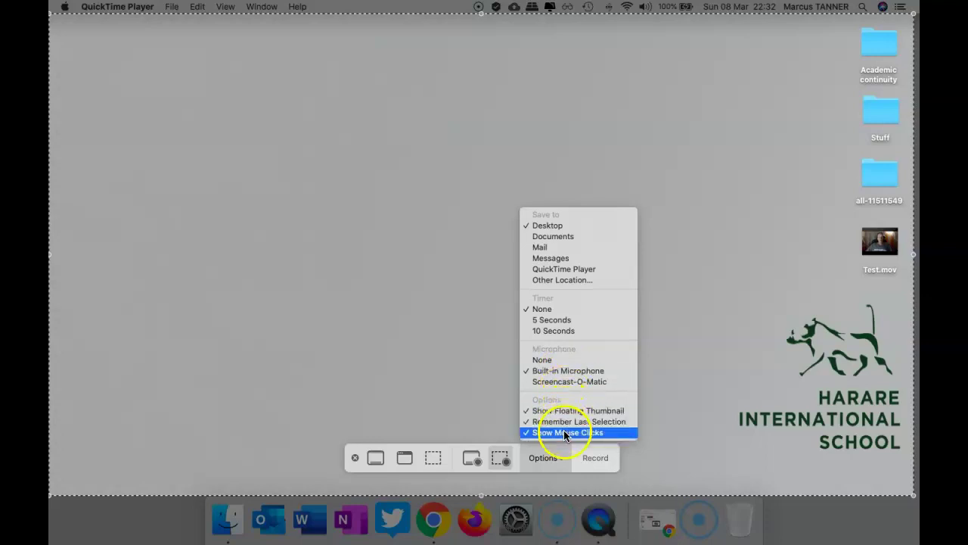
pyautogui.click(444, 385)
pyautogui.click(596, 458)
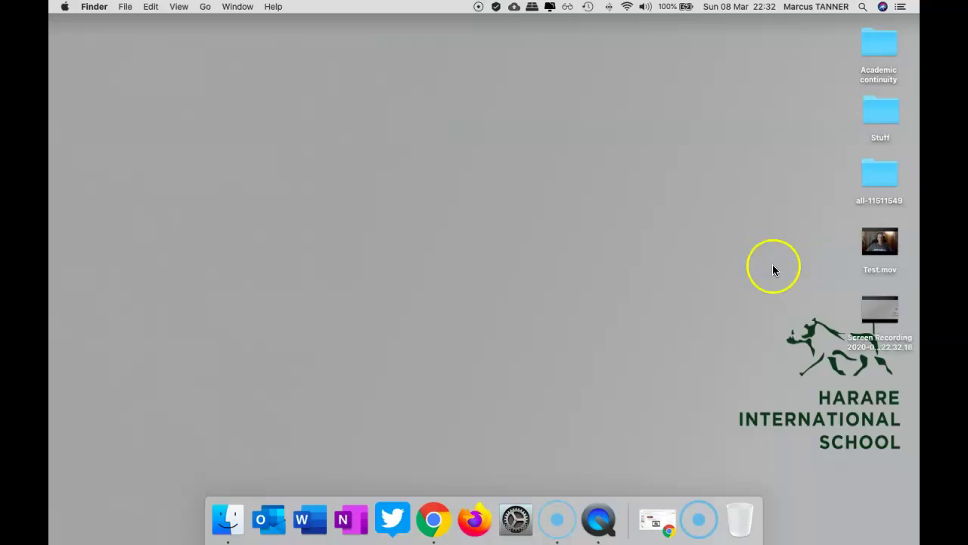
# - Move the new screen recording into the desktop's open area and check its file size in its file information
pyautogui.moveTo(878, 309); pyautogui.dragTo(415, 204)
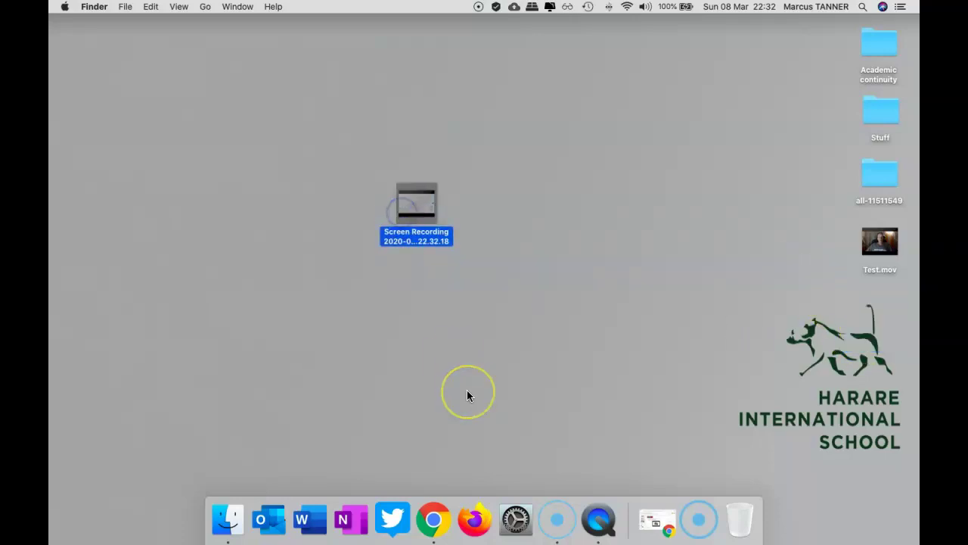
pyautogui.click(420, 292)
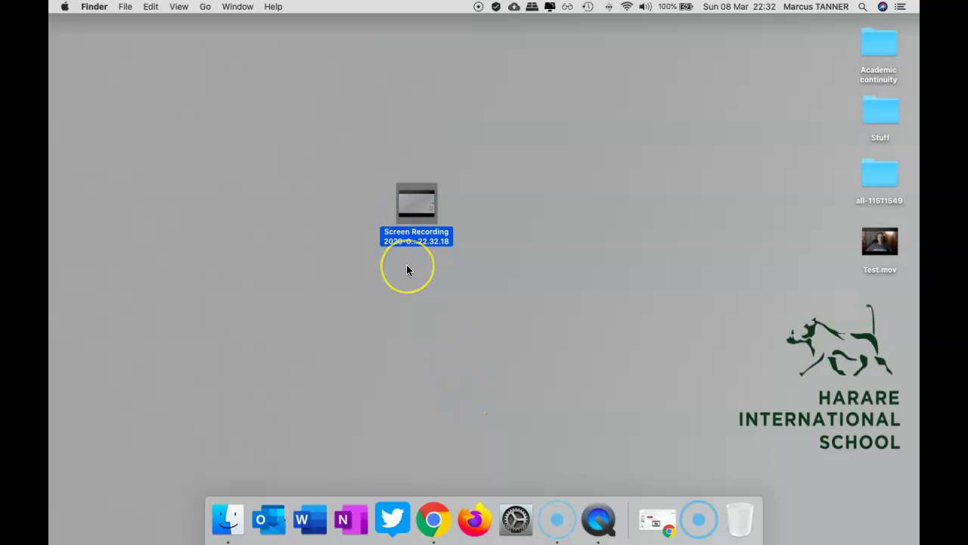
pyautogui.press('super+i')
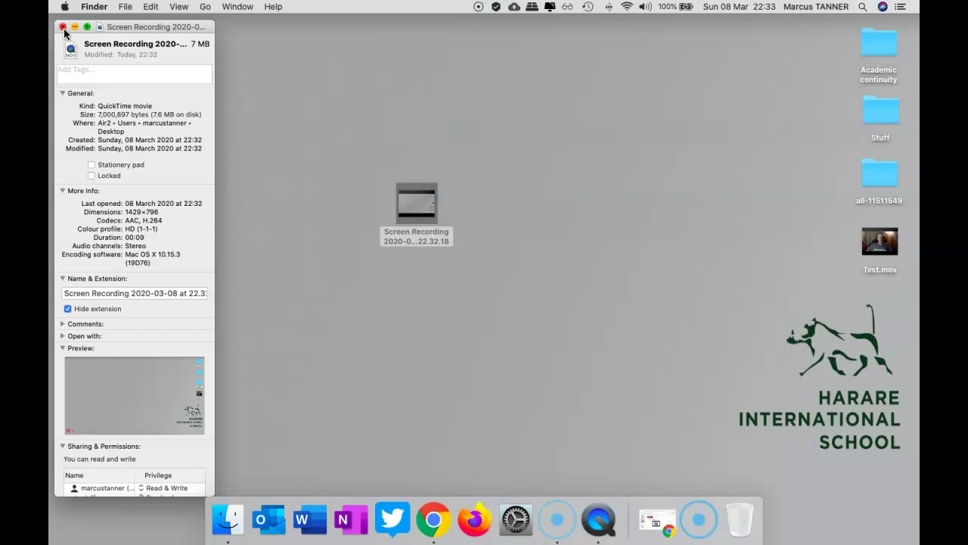
pyautogui.click(64, 28)
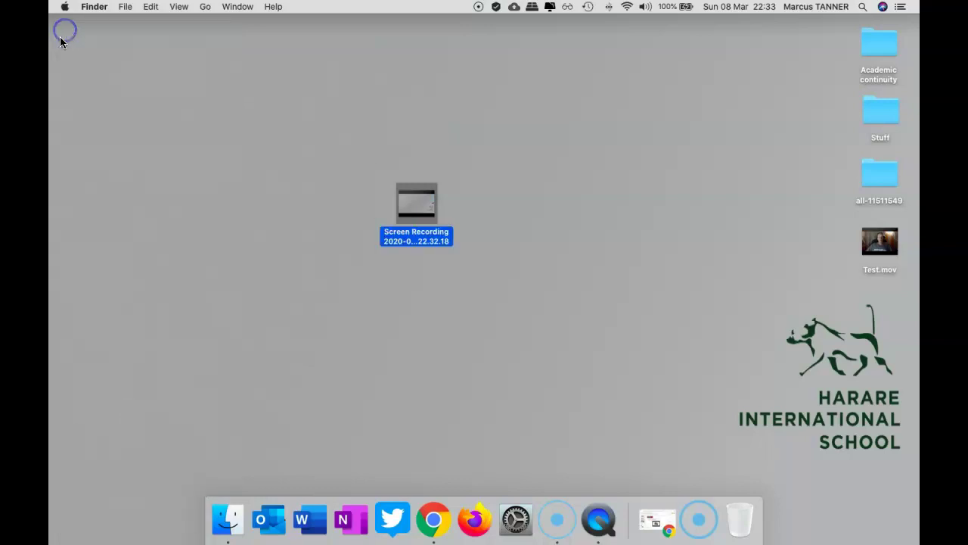
pyautogui.click(428, 198)
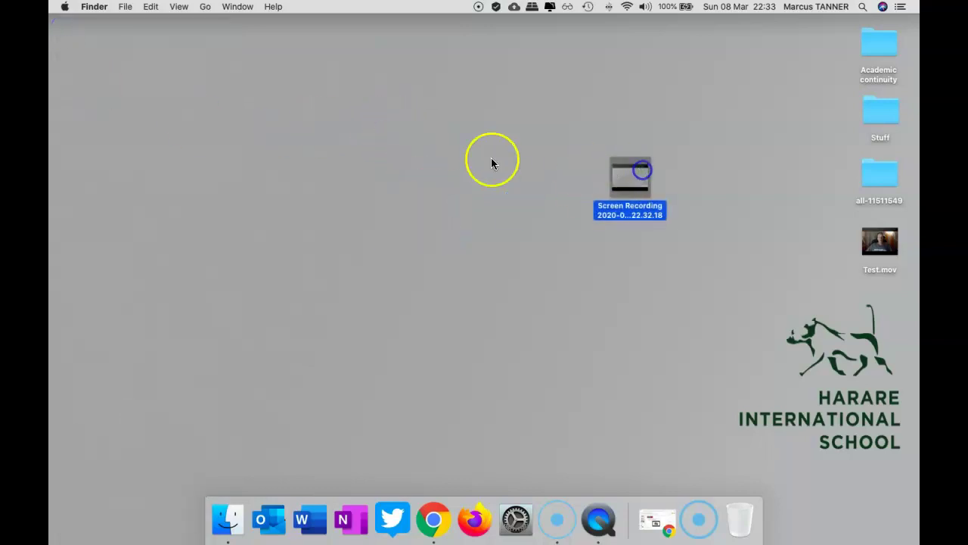
# - Switch to QuickTime Player, create a new audio recording, and record a clip about 2 seconds long
pyautogui.click(599, 519)
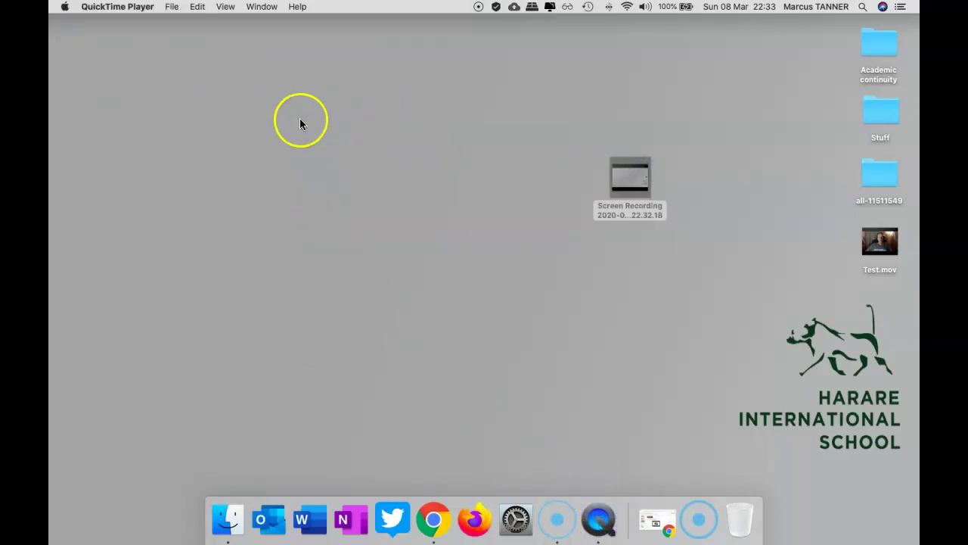
pyautogui.click(171, 7)
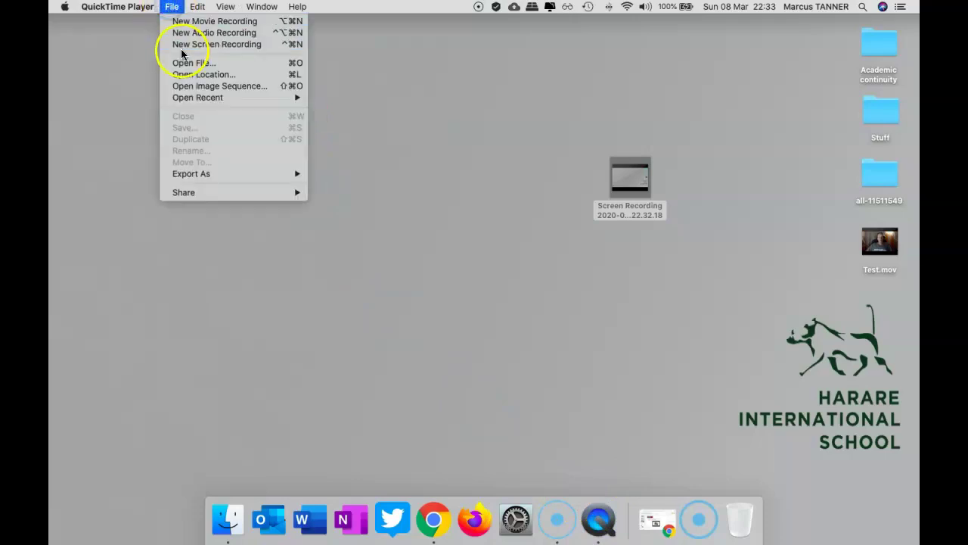
pyautogui.click(182, 33)
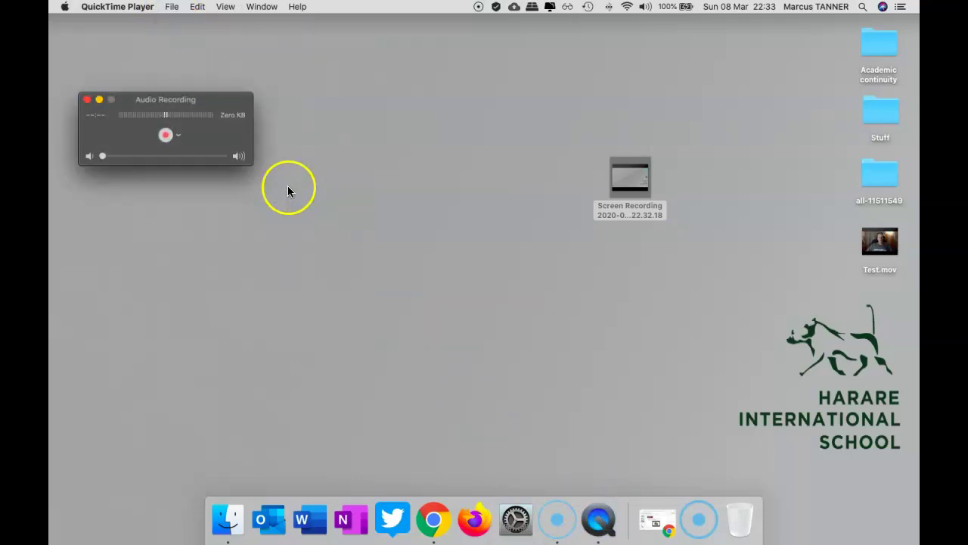
pyautogui.click(166, 140)
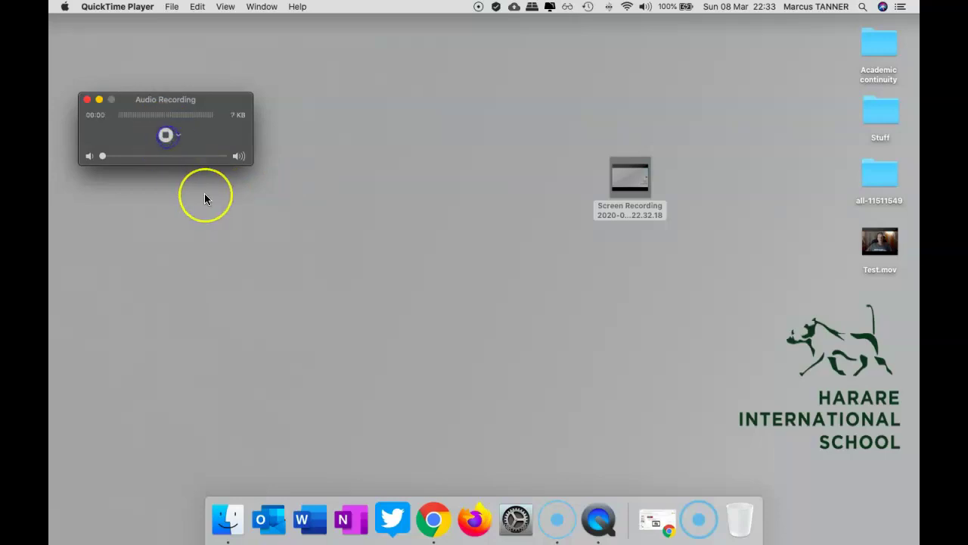
pyautogui.click(166, 135)
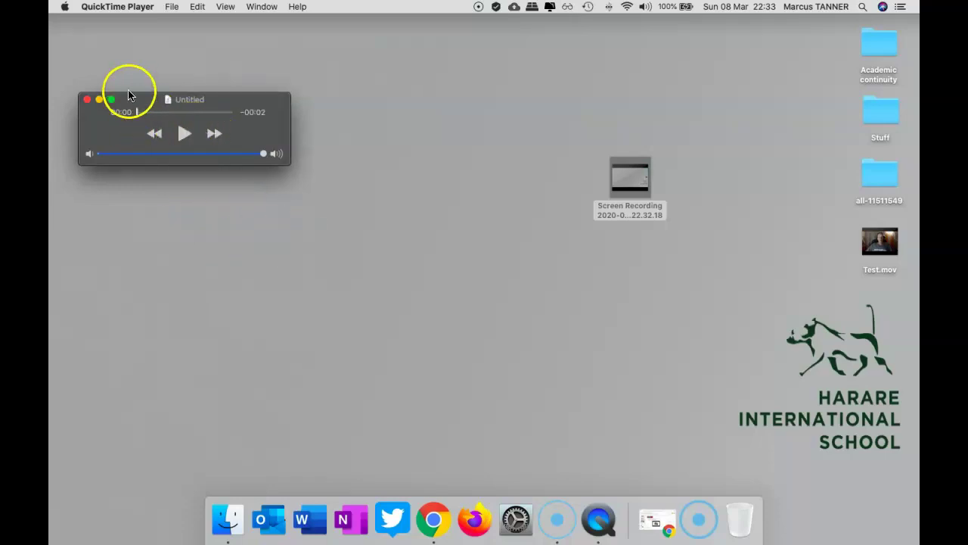
# - Save the recorded audio clip to the Desktop under the name Audio
pyautogui.click(173, 6)
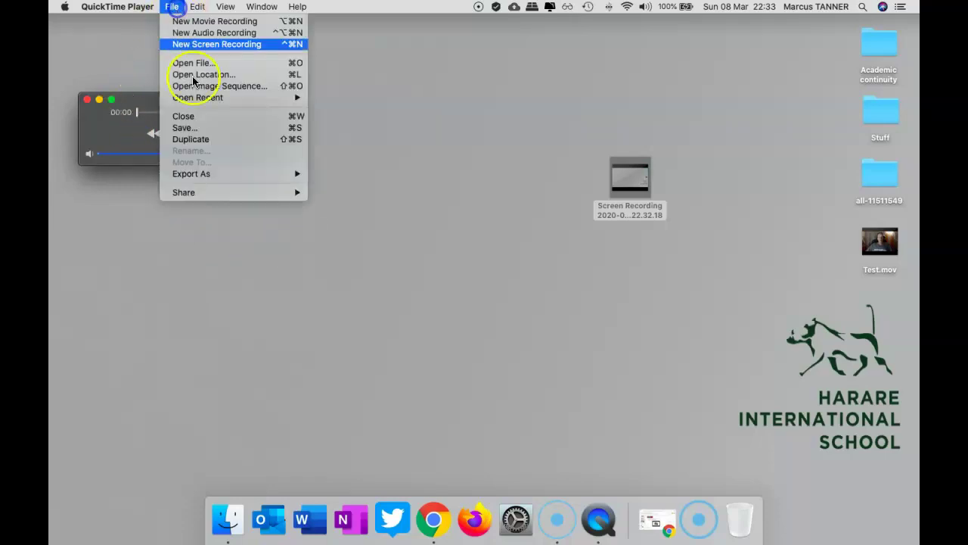
pyautogui.click(207, 128)
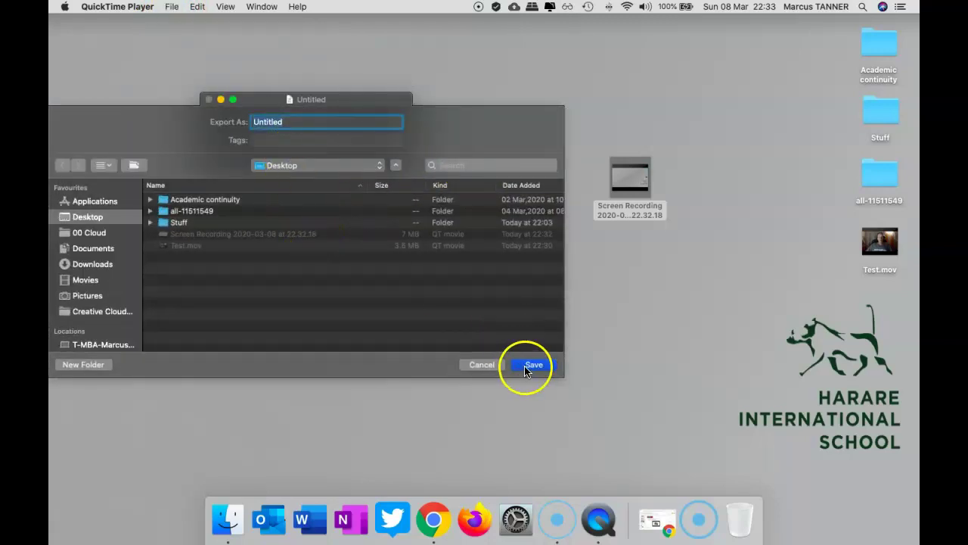
pyautogui.write('Audio')
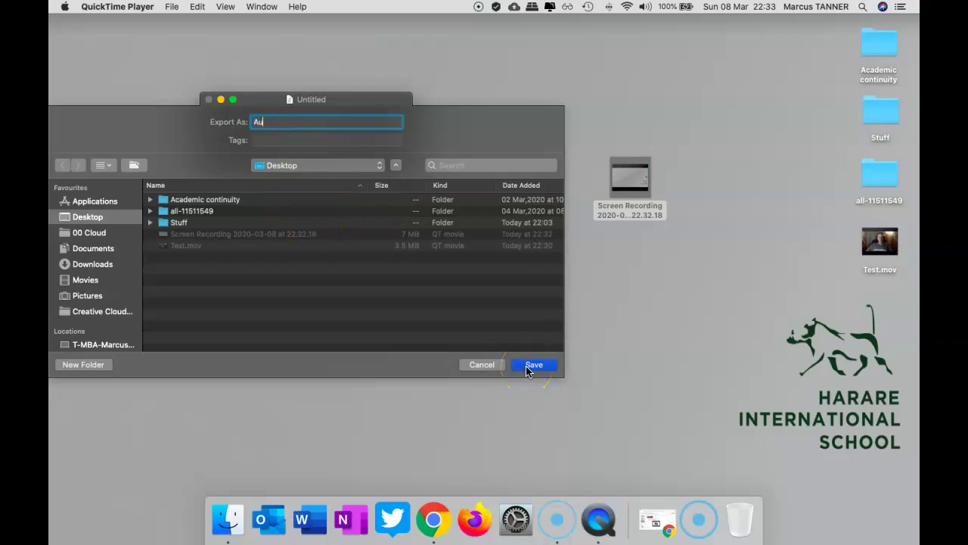
pyautogui.click(532, 365)
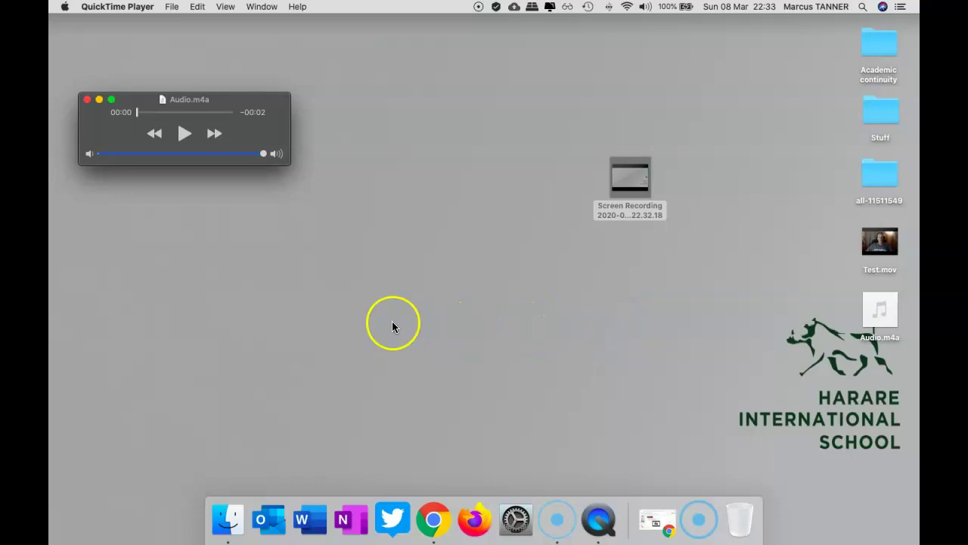
pyautogui.click(311, 275)
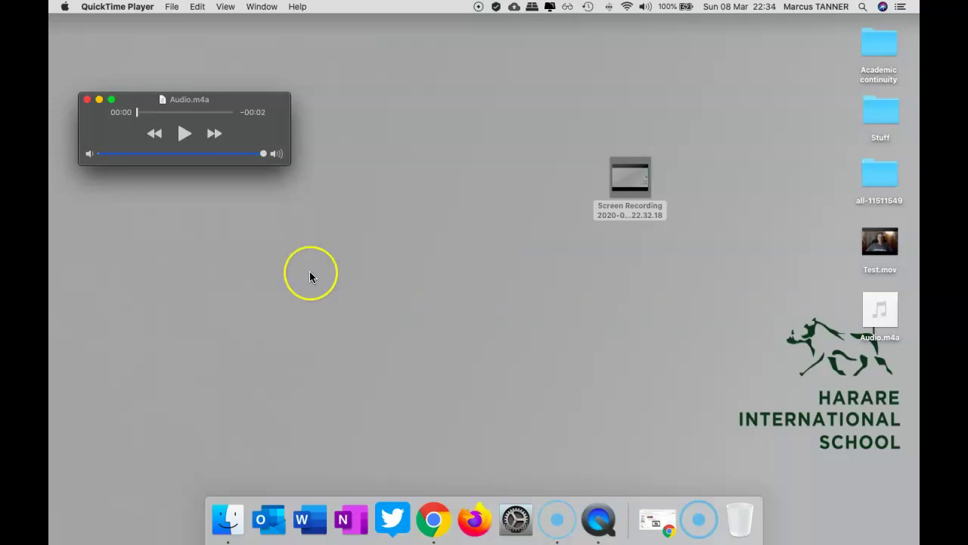